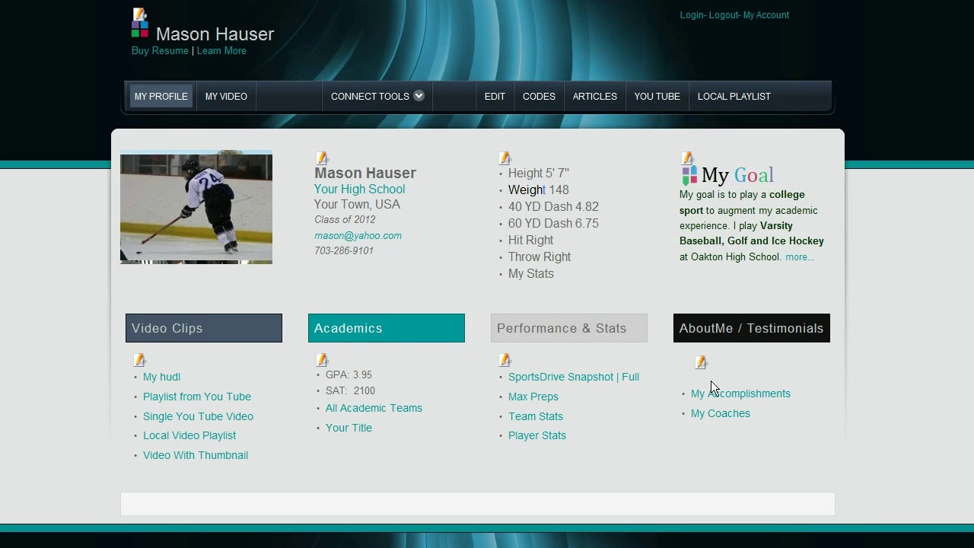
Examine the playlist ID in the playlistfile line of the My Video page's HTML source and close the editor.
{"action": "left_click", "coordinate": [232, 99]}
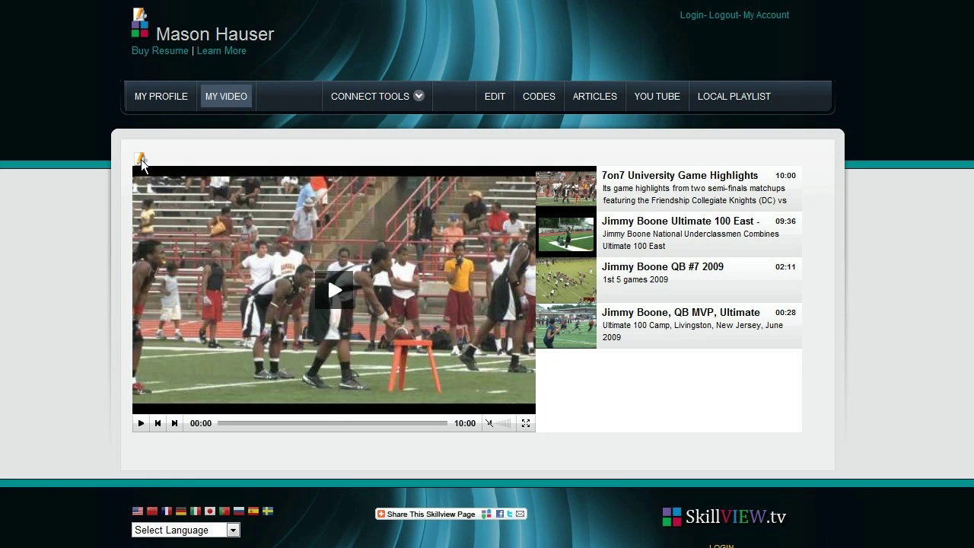
{"action": "left_click", "coordinate": [141, 161]}
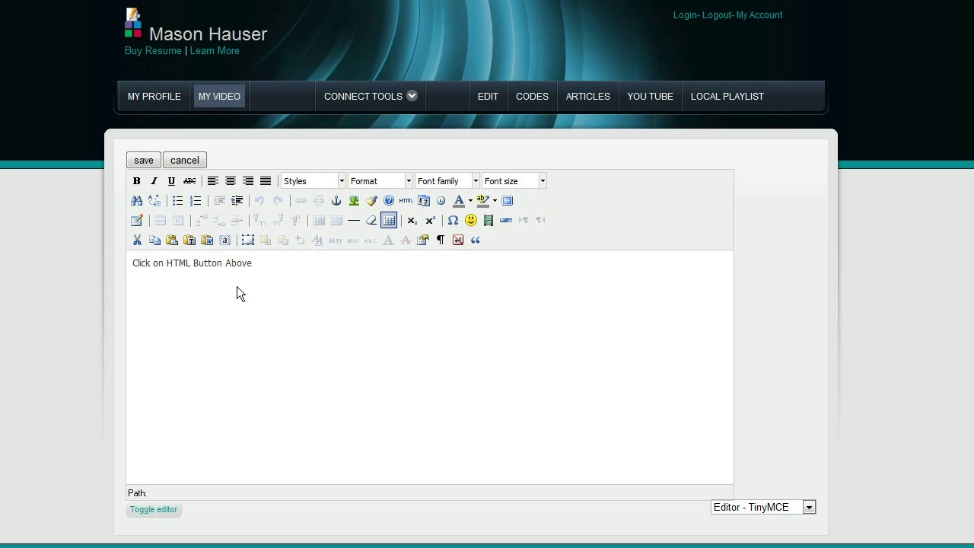
{"action": "left_click", "coordinate": [406, 200]}
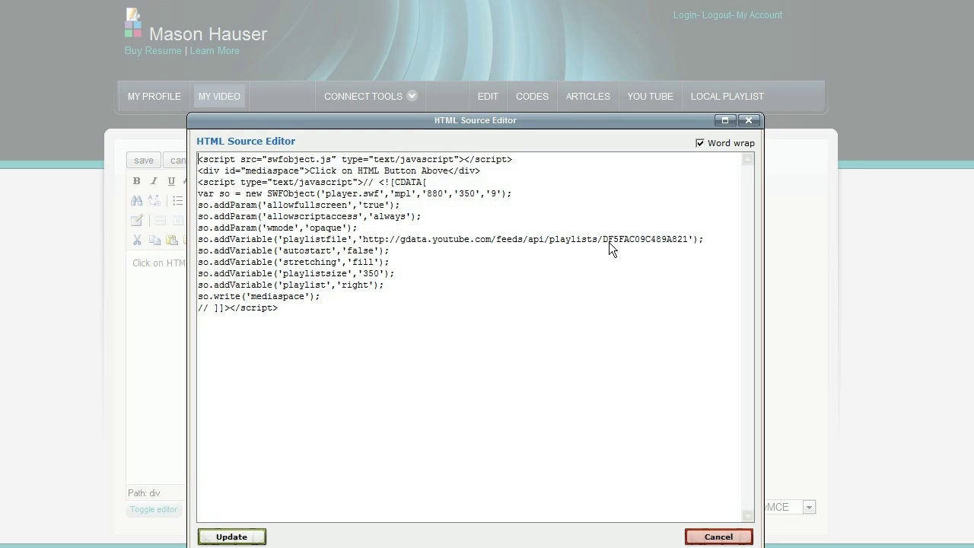
{"action": "left_click_drag", "start_coordinate": [604, 239], "coordinate": [689, 240]}
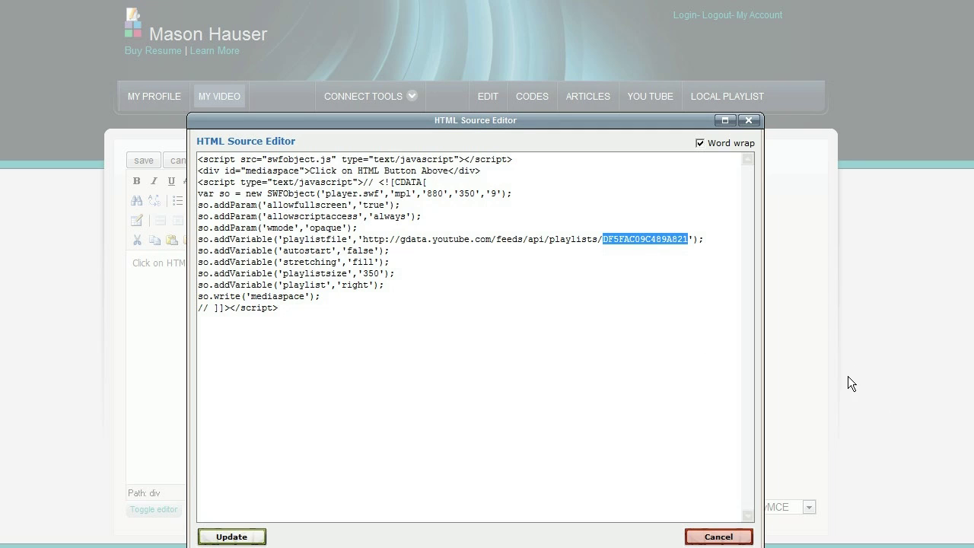
{"action": "left_click", "coordinate": [869, 370]}
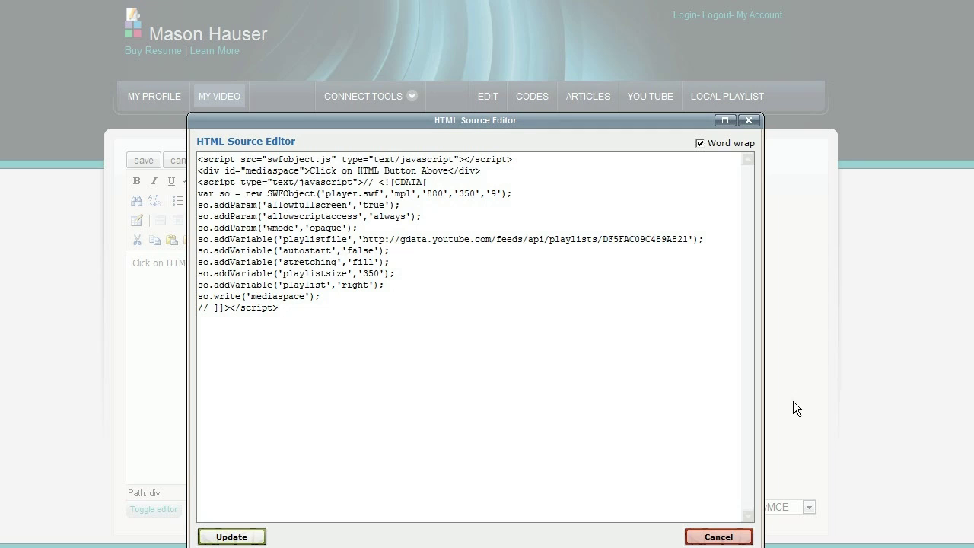
{"action": "left_click", "coordinate": [723, 537]}
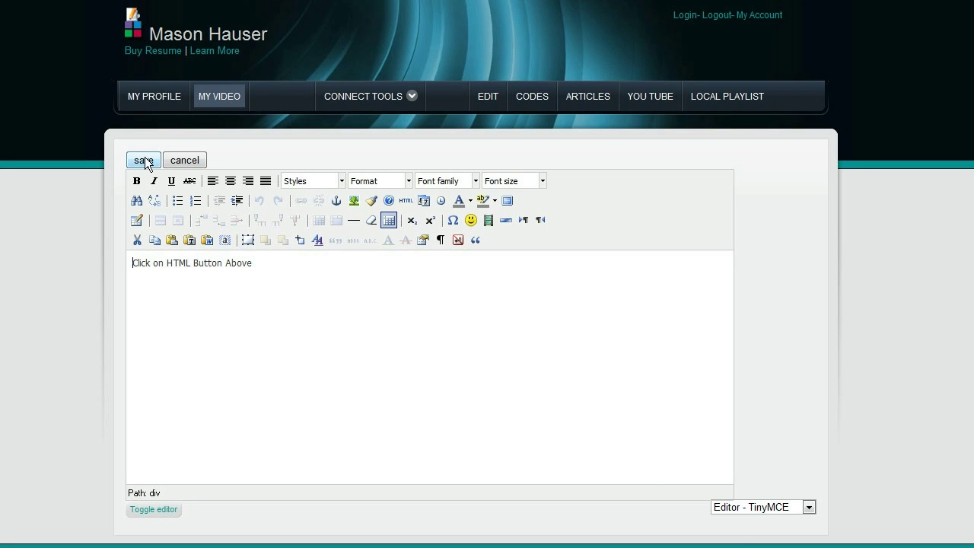
{"action": "left_click", "coordinate": [144, 159]}
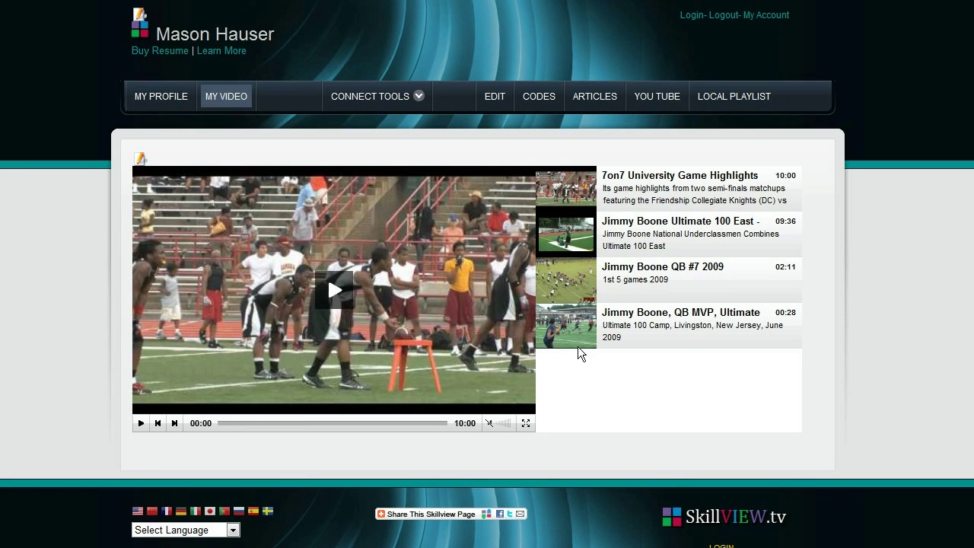
Play the second video of the embedded playlist briefly and pause it.
{"action": "left_click", "coordinate": [574, 230]}
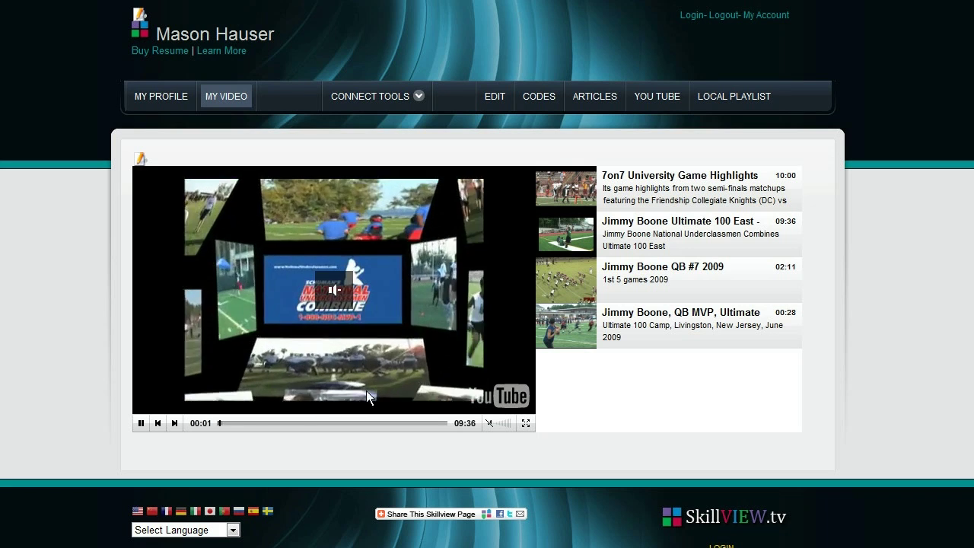
{"action": "left_click", "coordinate": [141, 424]}
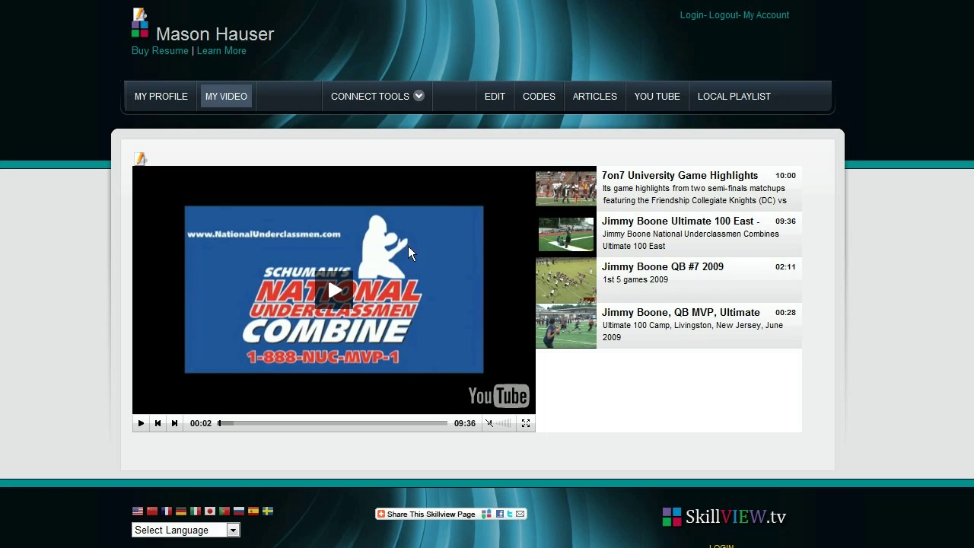
Open YouTube from the site and display the account's uploaded videos and playlists.
{"action": "left_click", "coordinate": [664, 97]}
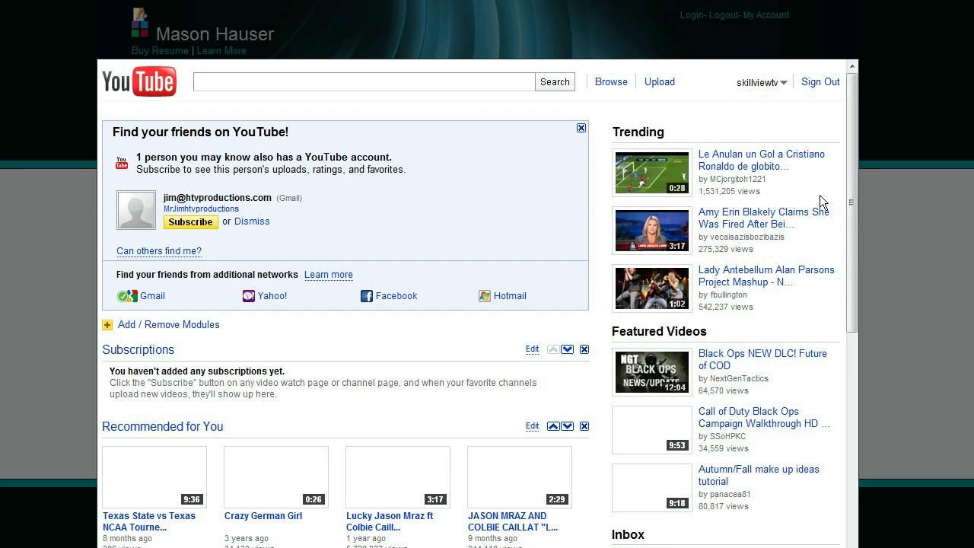
{"action": "left_click", "coordinate": [768, 84]}
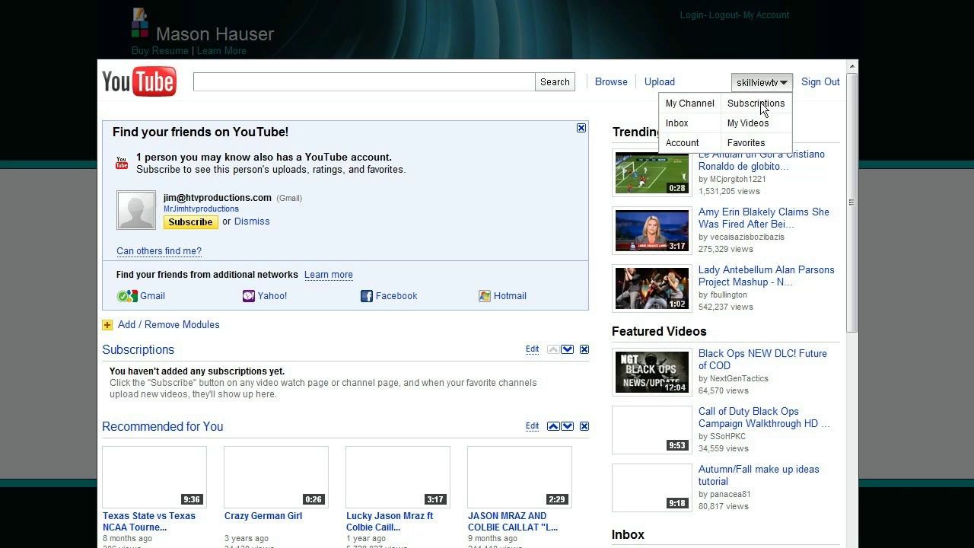
{"action": "left_click", "coordinate": [755, 123]}
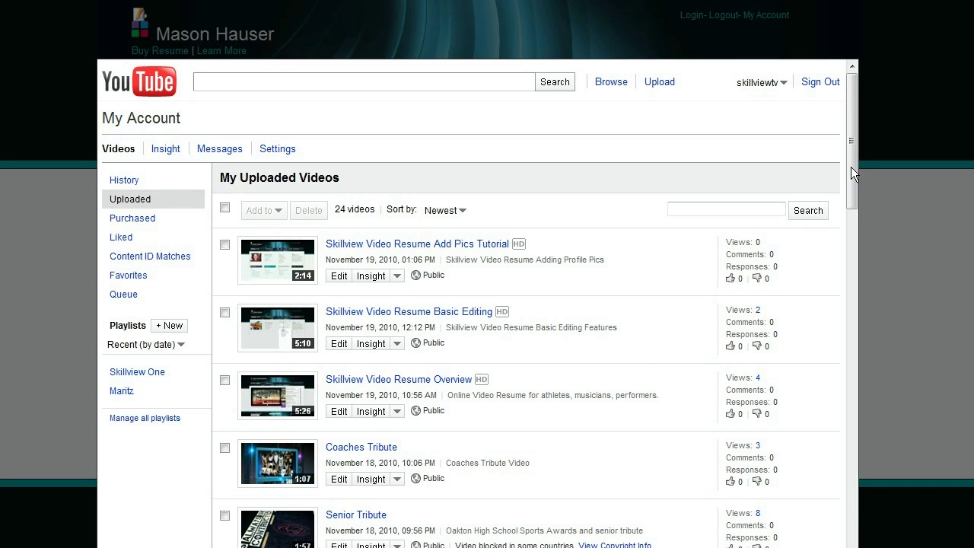
{"action": "mouse_move", "coordinate": [851, 167]}
{"action": "left_mouse_down"}
{"action": "mouse_move", "coordinate": [857, 439]}
{"action": "mouse_move", "coordinate": [858, 184]}
{"action": "left_mouse_up"}
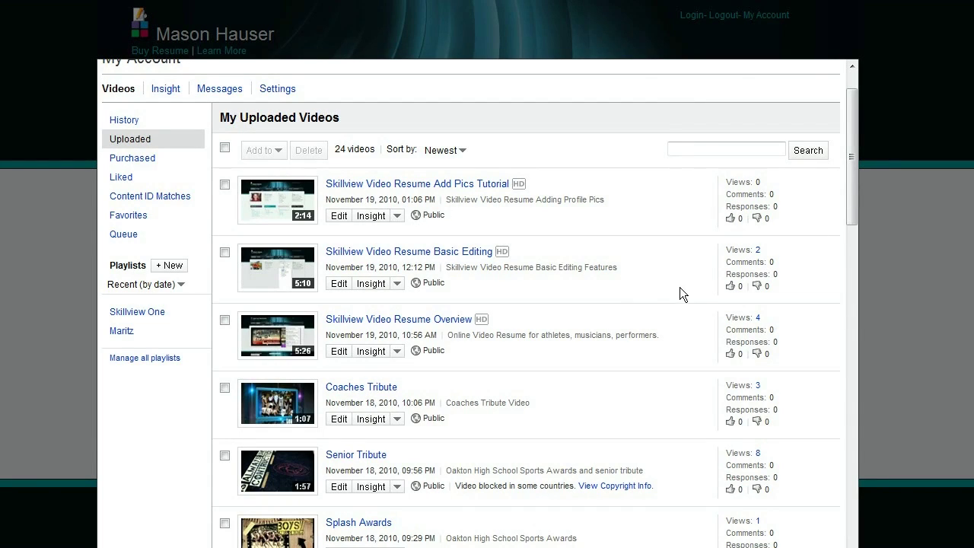
Look through the Maritz playlist, and open the Skillview One playlist to review its videos.
{"action": "left_click", "coordinate": [122, 332]}
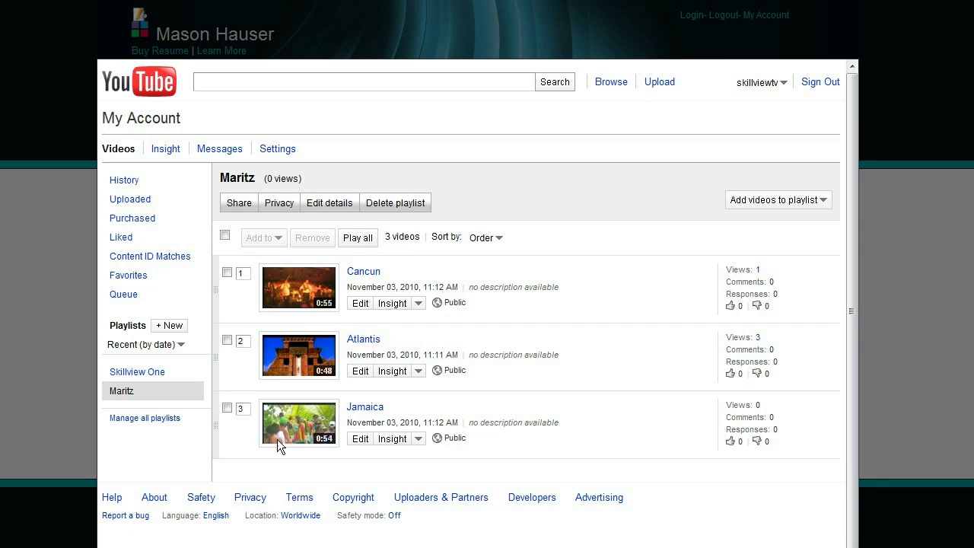
{"action": "left_click", "coordinate": [149, 374]}
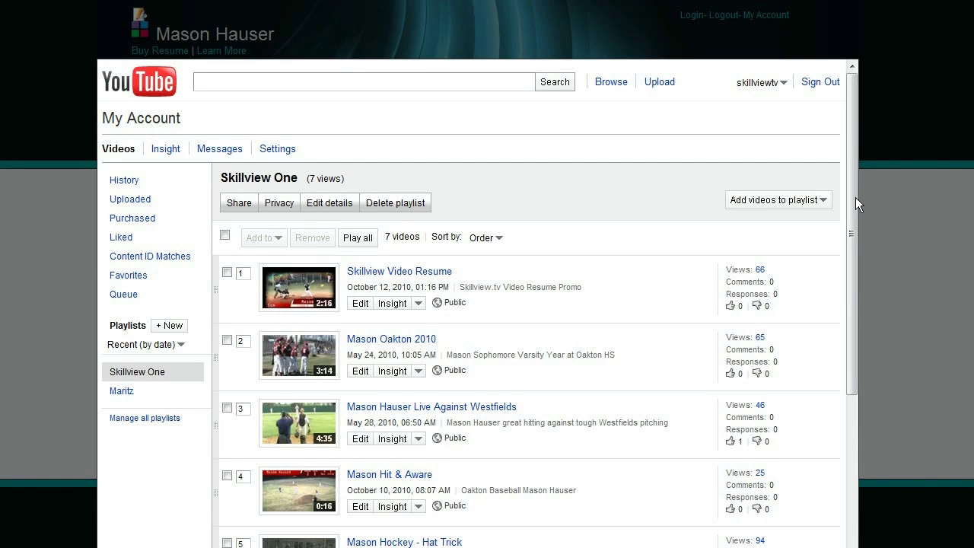
{"action": "left_click_drag", "start_coordinate": [853, 200], "coordinate": [845, 263]}
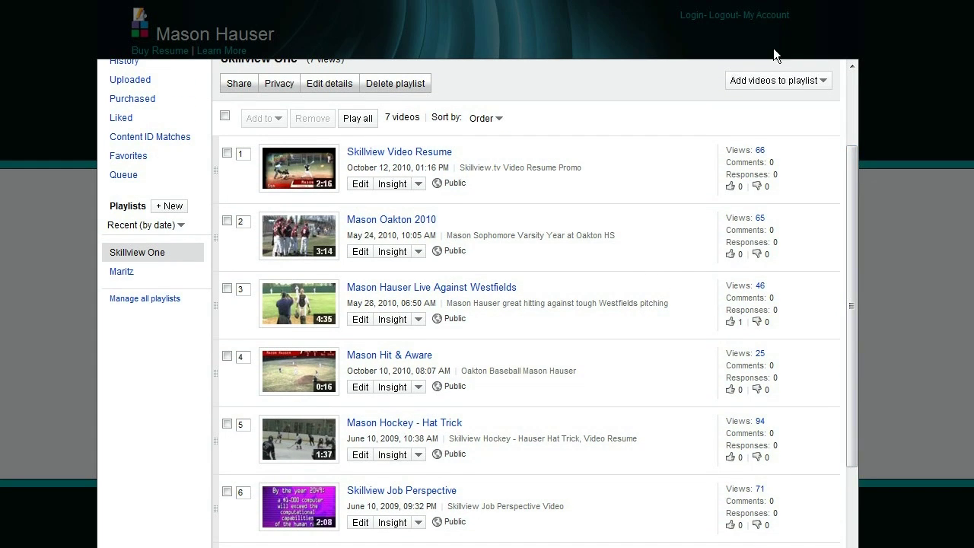
{"action": "left_click_drag", "start_coordinate": [857, 346], "coordinate": [860, 289]}
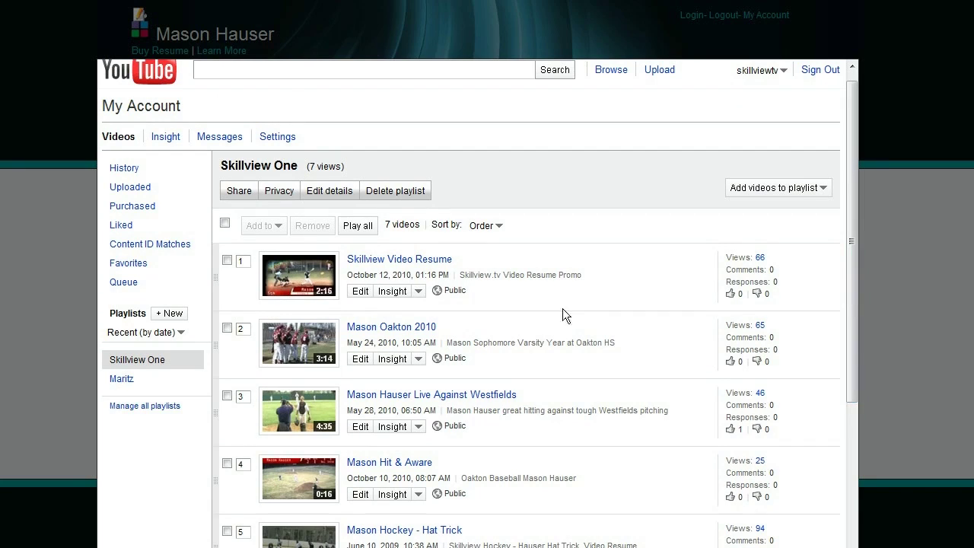
Show the sharing details of the Skillview One playlist and copy its full playlist URL.
{"action": "left_click", "coordinate": [241, 192]}
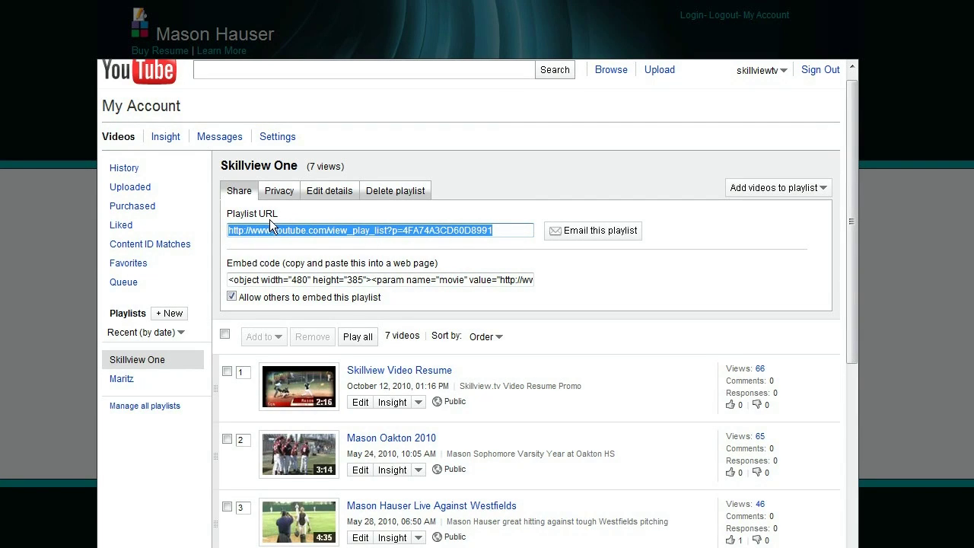
{"action": "left_click", "coordinate": [267, 283]}
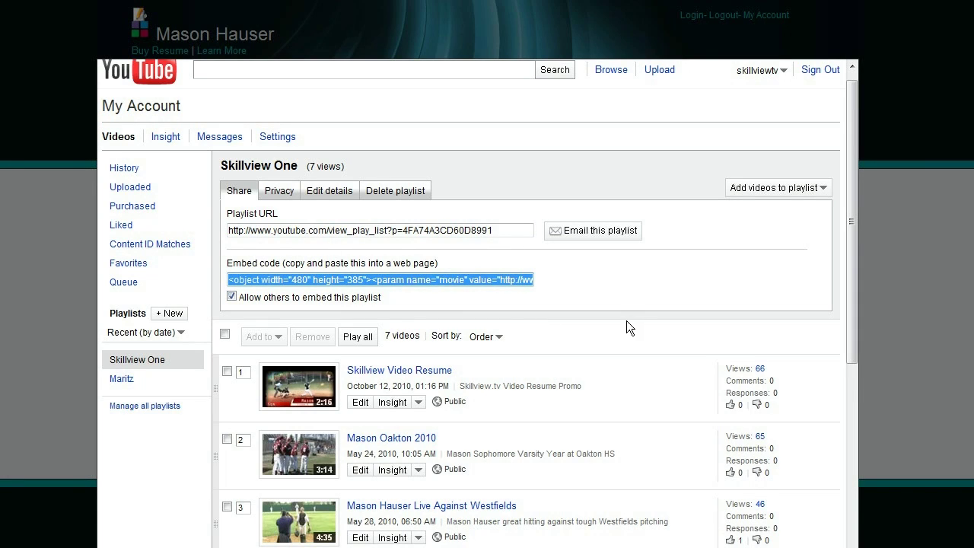
{"action": "left_click", "coordinate": [448, 230]}
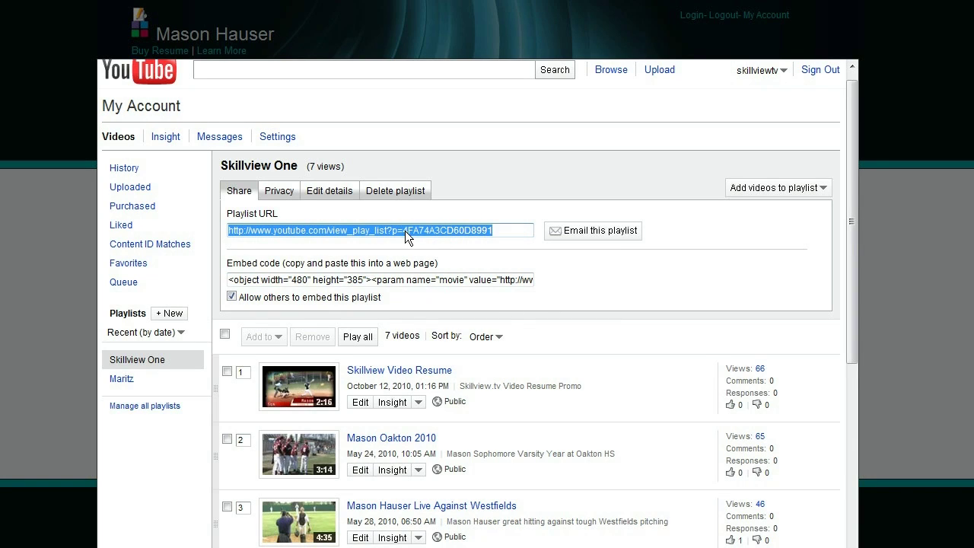
{"action": "left_click", "coordinate": [506, 229]}
{"action": "left_click_drag", "start_coordinate": [486, 232], "coordinate": [405, 233]}
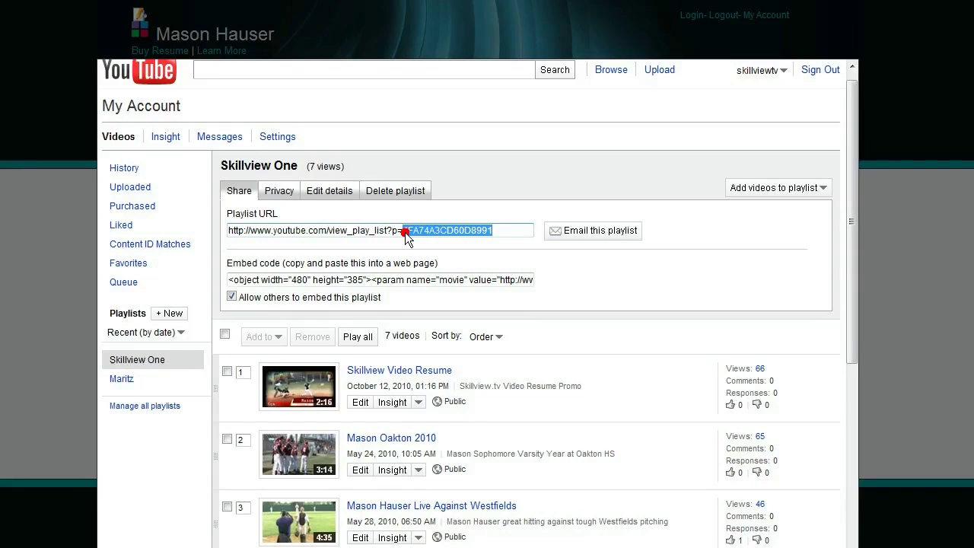
{"action": "left_click_drag", "start_coordinate": [405, 233], "coordinate": [405, 232]}
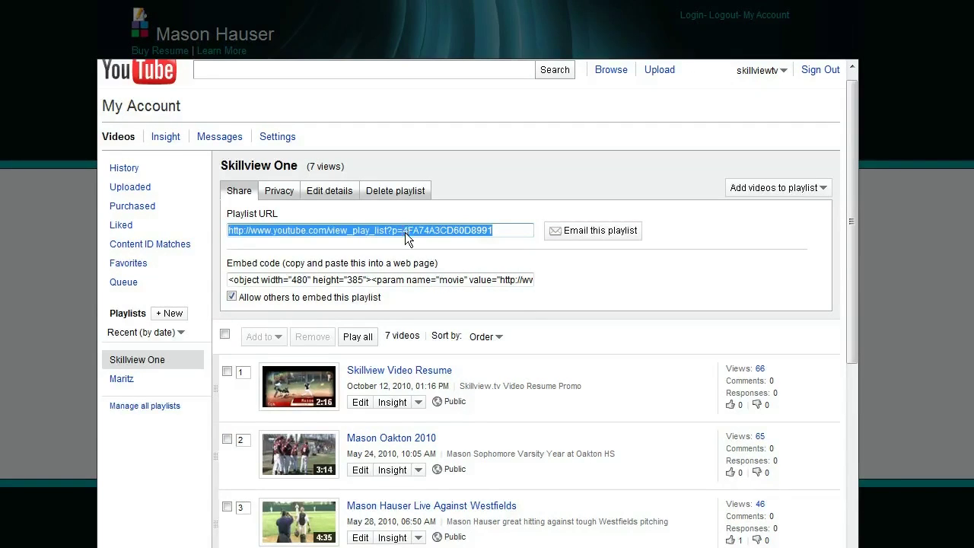
{"action": "right_click", "coordinate": [415, 229]}
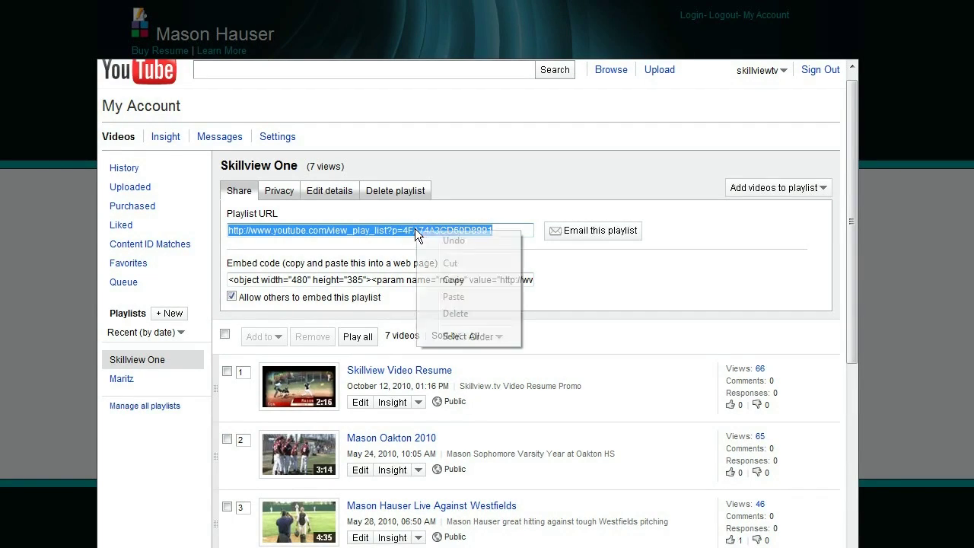
{"action": "left_click", "coordinate": [459, 278]}
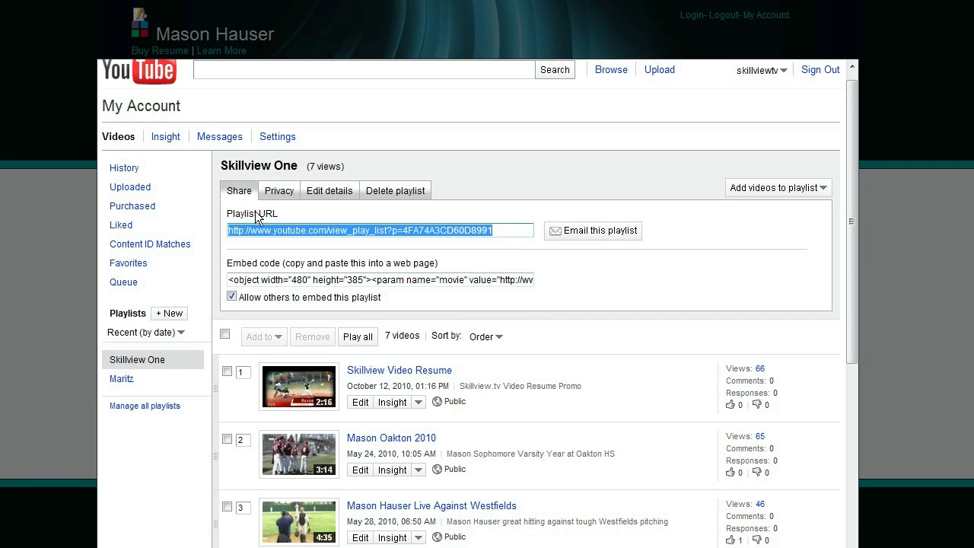
Return to the My Video content's HTML source and paste the copied playlist URL on a separate line below the script.
{"action": "left_click", "coordinate": [917, 283]}
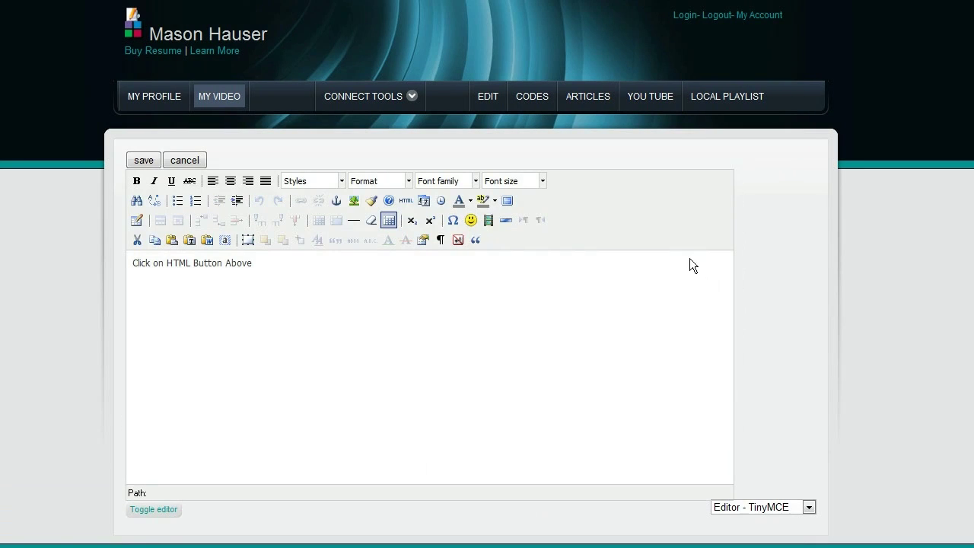
{"action": "left_click", "coordinate": [404, 201]}
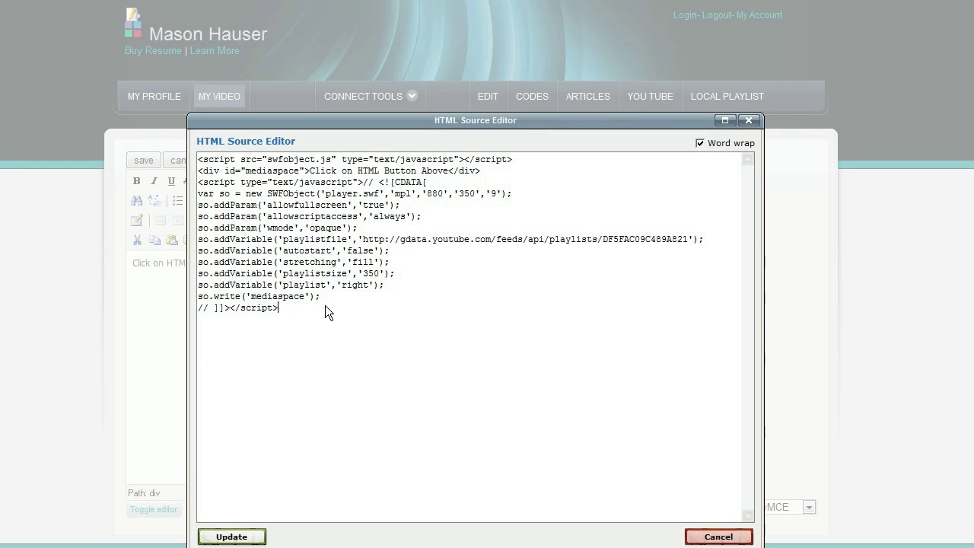
{"action": "key", "text": "Return"}
{"action": "key", "text": "Return"}
{"action": "right_click", "coordinate": [237, 334]}
{"action": "left_click", "coordinate": [296, 402]}
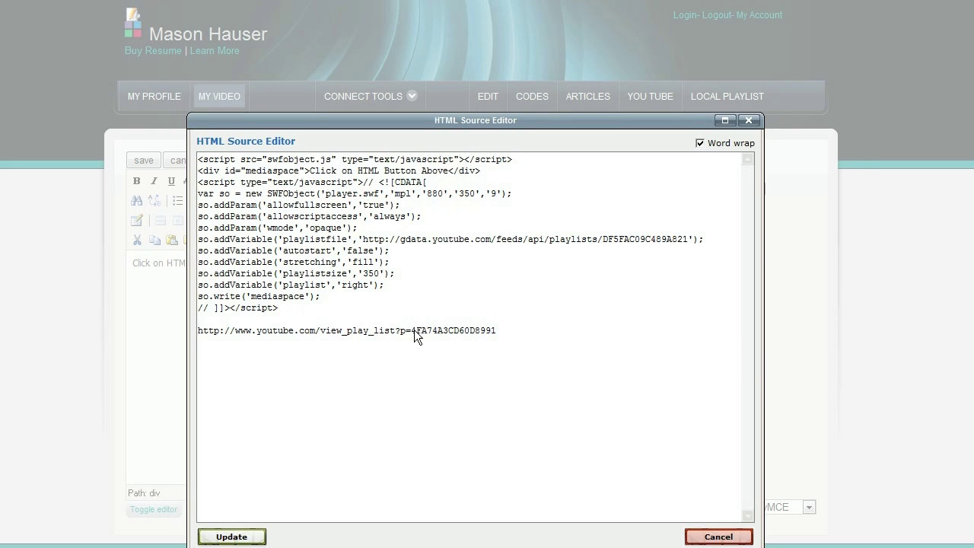
Copy the ID 4FA74A3CD60D8991 from the pasted URL and replace the playlist ID in the playlistfile line with it.
{"action": "left_click_drag", "start_coordinate": [412, 330], "coordinate": [494, 332]}
{"action": "right_click", "coordinate": [458, 331]}
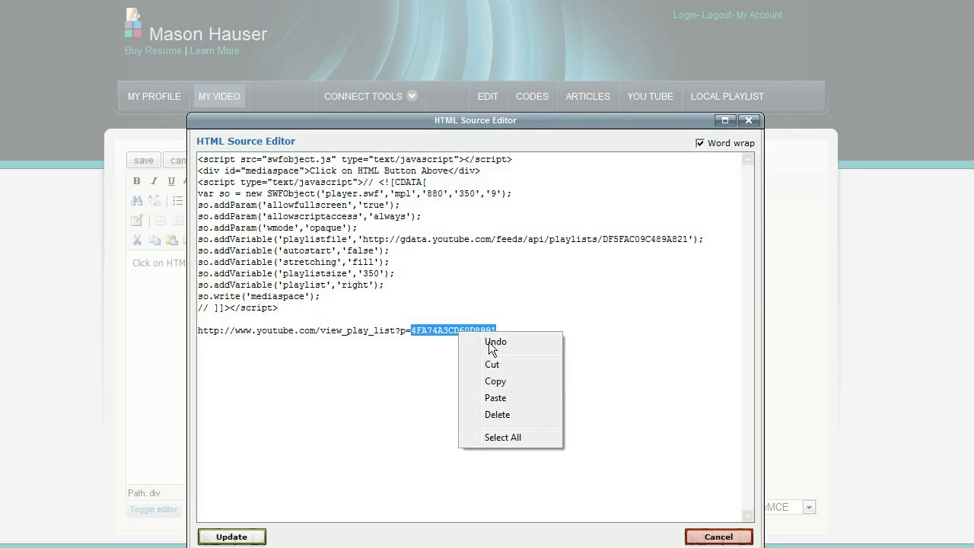
{"action": "left_click", "coordinate": [511, 380]}
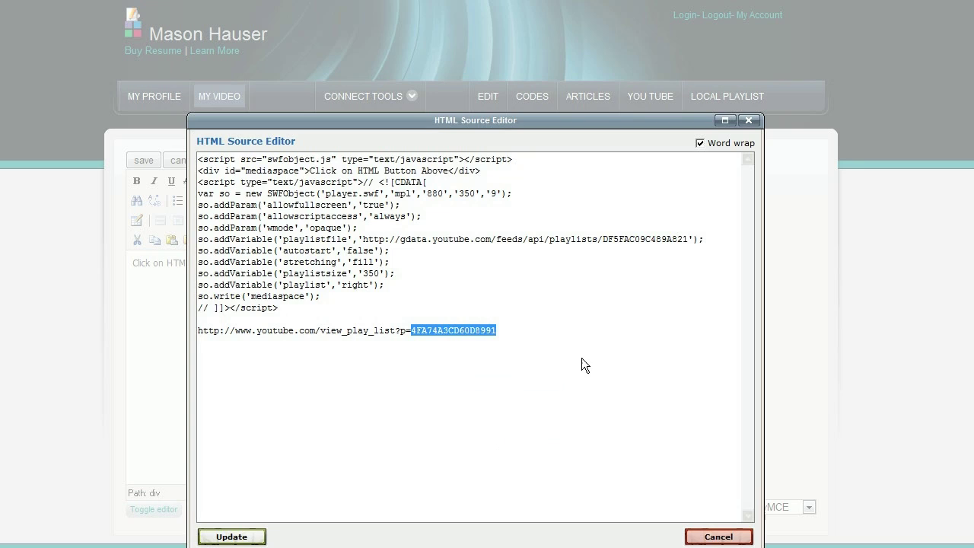
{"action": "left_click", "coordinate": [607, 239]}
{"action": "left_click_drag", "start_coordinate": [666, 239], "coordinate": [687, 240]}
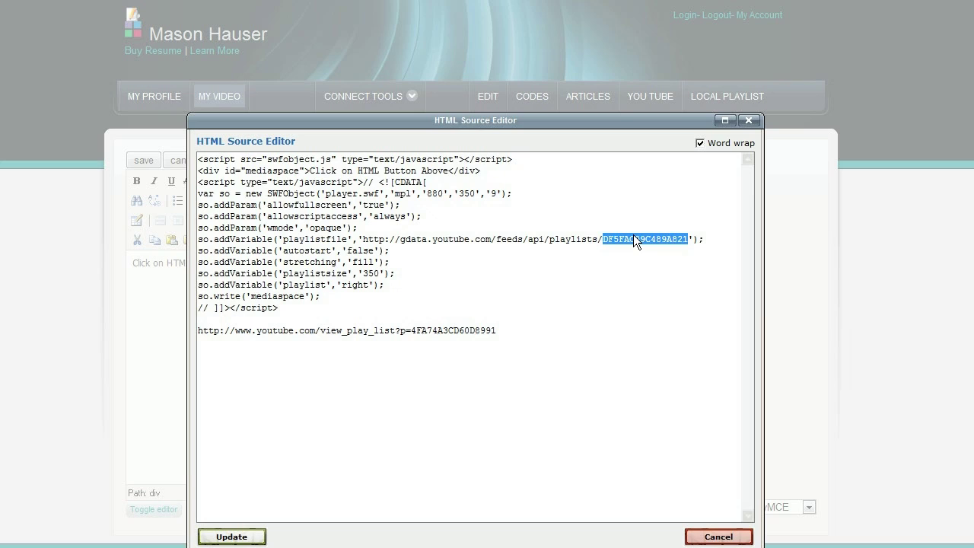
{"action": "right_click", "coordinate": [634, 237]}
{"action": "left_click", "coordinate": [672, 304]}
Delete the pasted playlist URL below the script and update the My Video content with the edited source.
{"action": "left_click_drag", "start_coordinate": [497, 330], "coordinate": [230, 332]}
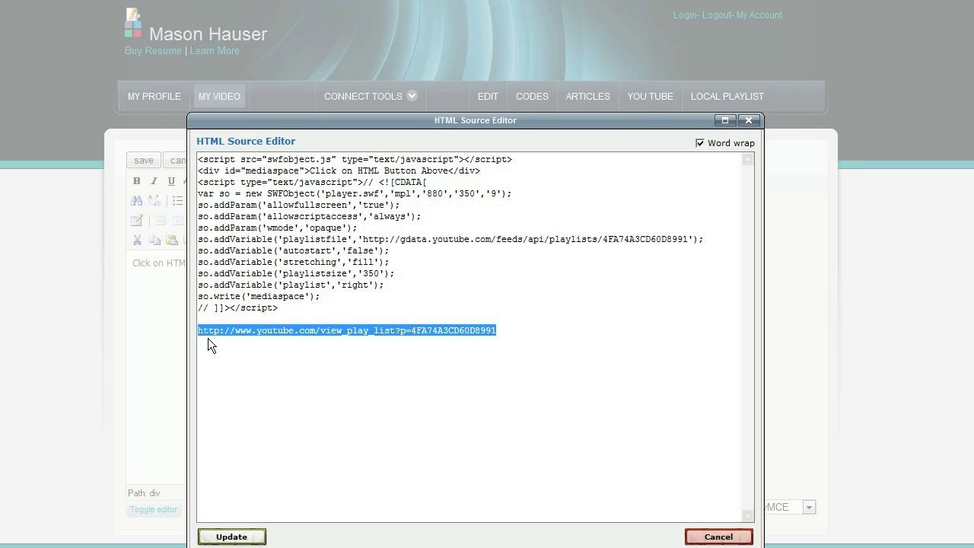
{"action": "key", "text": "Delete"}
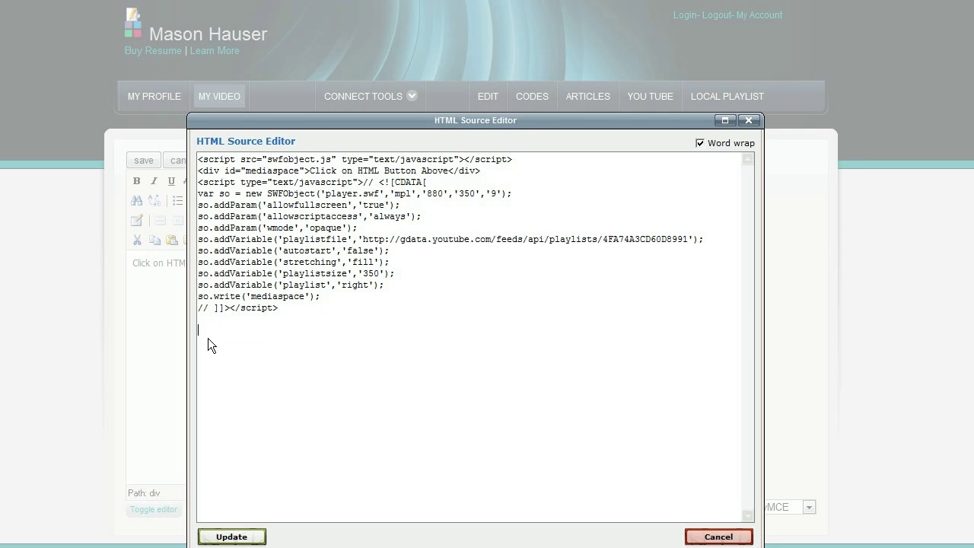
{"action": "left_click", "coordinate": [232, 537]}
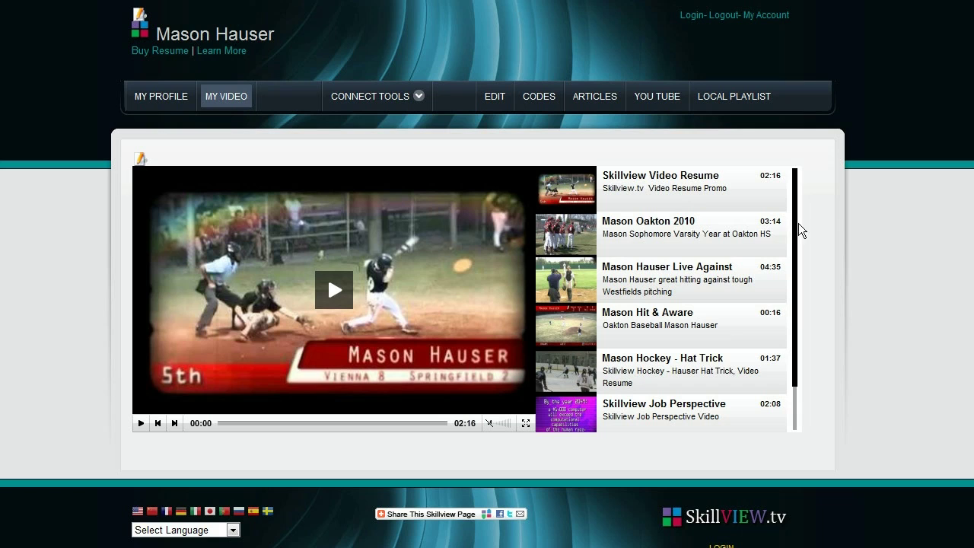
Browse the updated playlist on the My Video page and play its second and fourth videos.
{"action": "mouse_move", "coordinate": [796, 227]}
{"action": "left_mouse_down"}
{"action": "mouse_move", "coordinate": [798, 339]}
{"action": "mouse_move", "coordinate": [800, 227]}
{"action": "left_mouse_up"}
{"action": "left_click", "coordinate": [571, 230]}
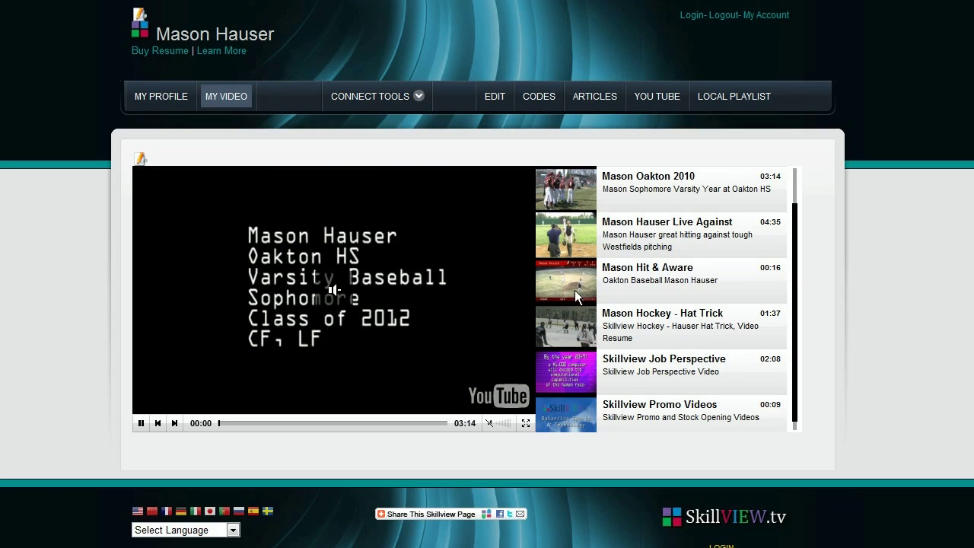
{"action": "left_click", "coordinate": [575, 286]}
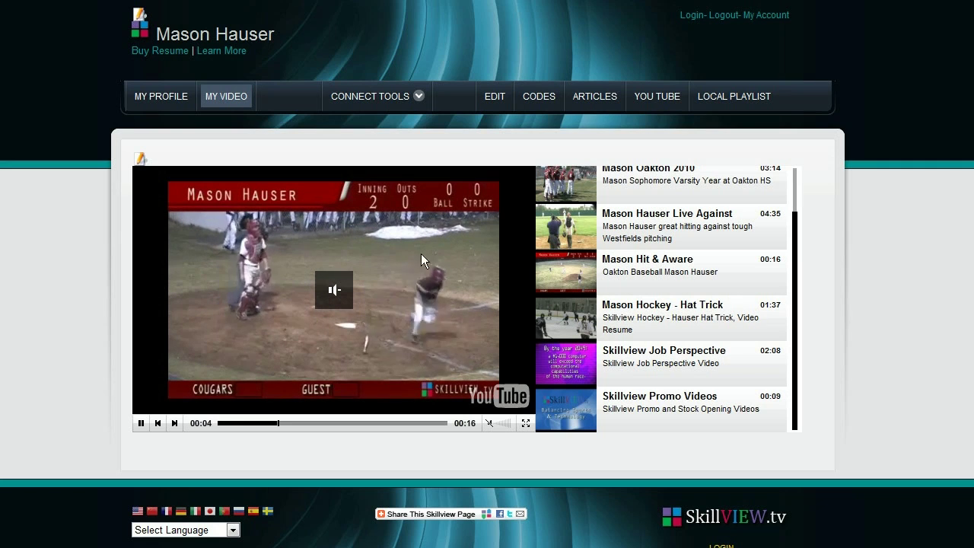
View the YouTube playlist linked under Video Clips on the My Profile page, and close its popup.
{"action": "left_click", "coordinate": [160, 98]}
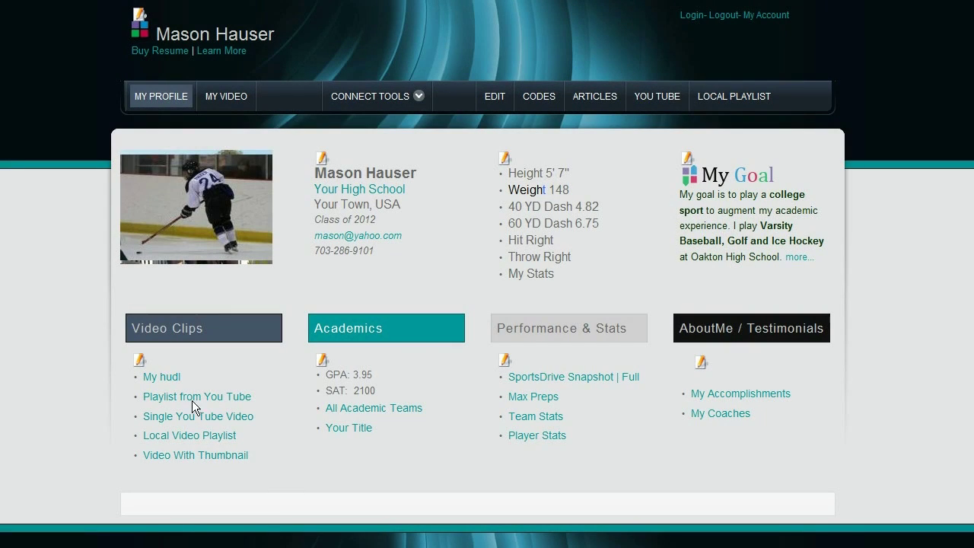
{"action": "left_click", "coordinate": [192, 397]}
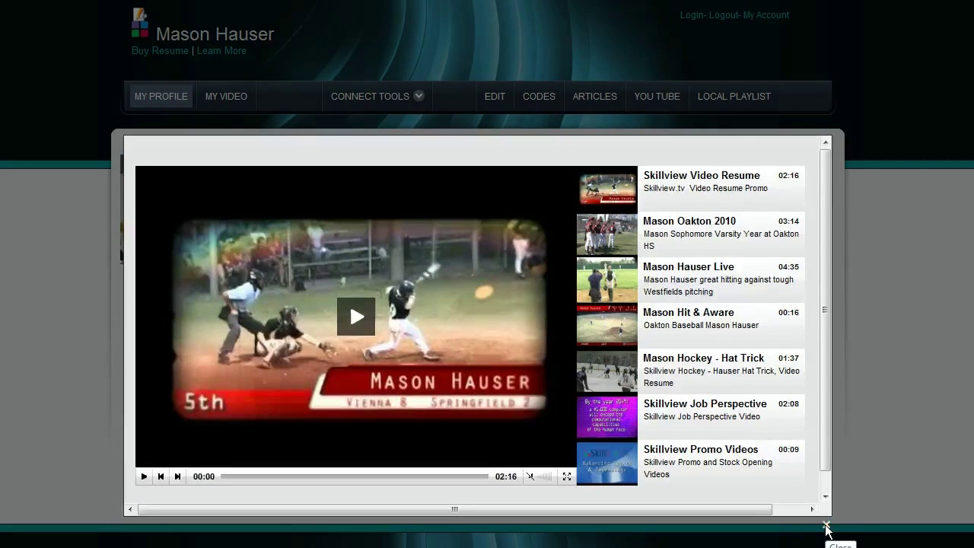
{"action": "left_click", "coordinate": [827, 526]}
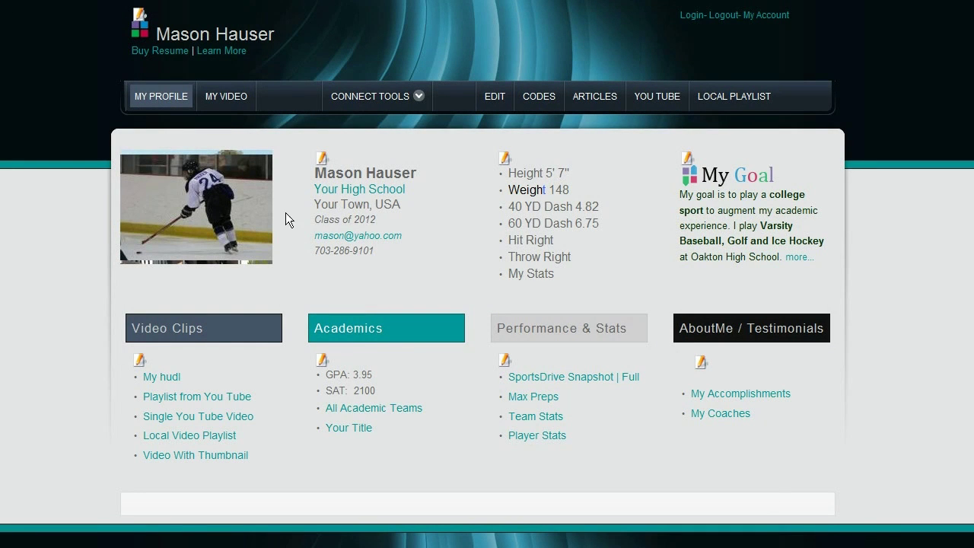
Open the Local Video Playlist from the profile's Video Clips and play its Skillview Senior Tribute and You Tube entries.
{"action": "left_click", "coordinate": [179, 436]}
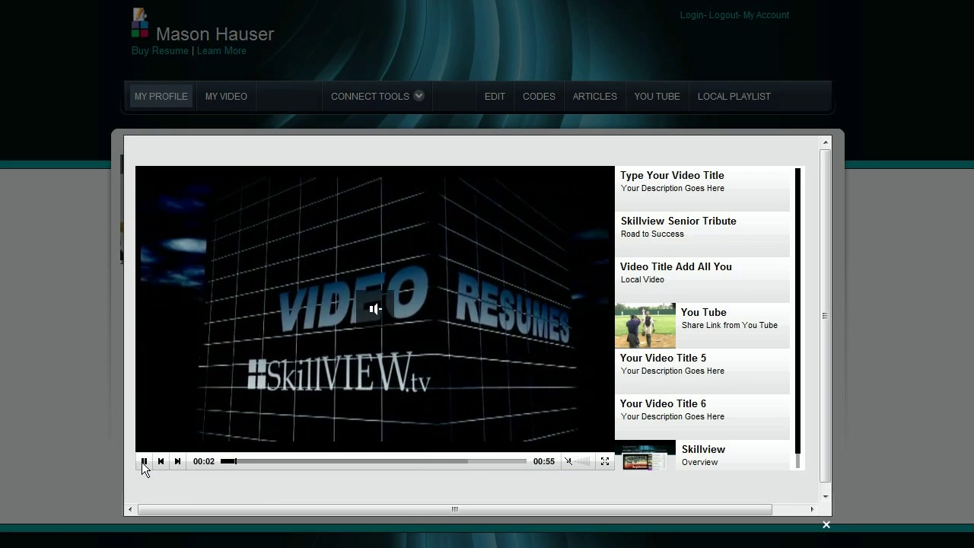
{"action": "left_click", "coordinate": [654, 235]}
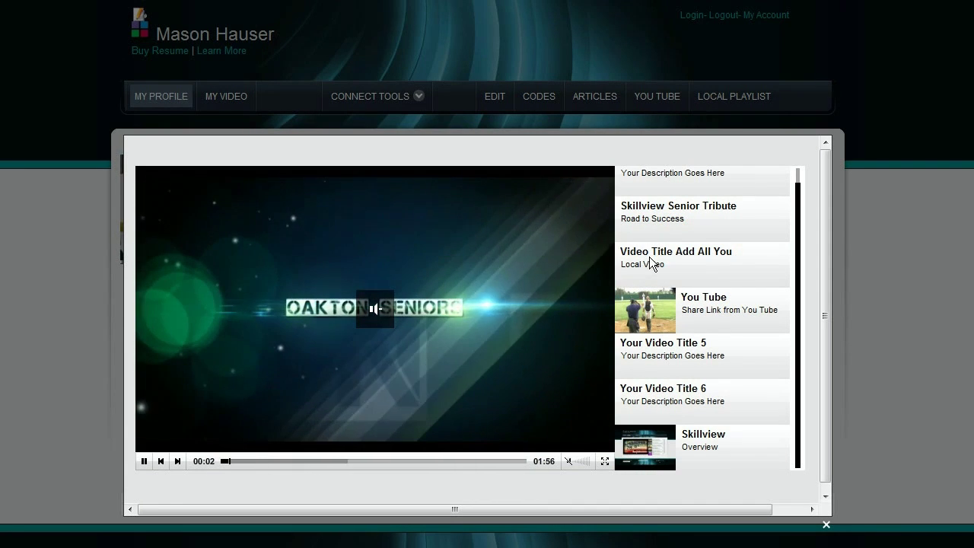
{"action": "left_click", "coordinate": [664, 308]}
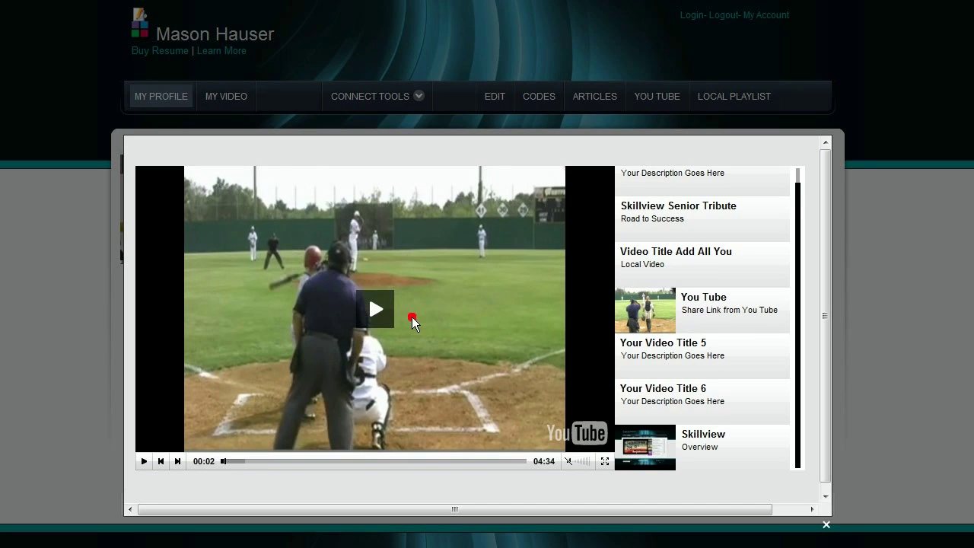
{"action": "left_click", "coordinate": [659, 357]}
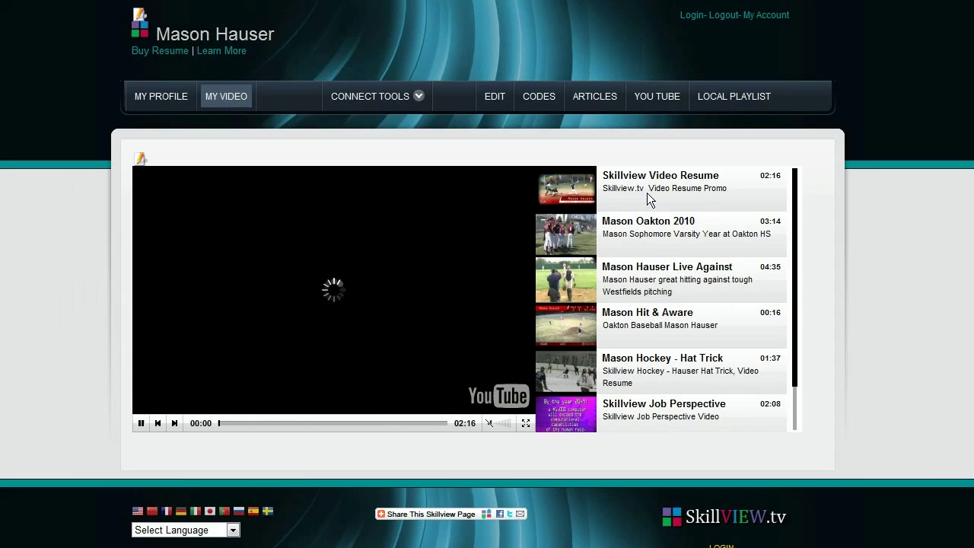